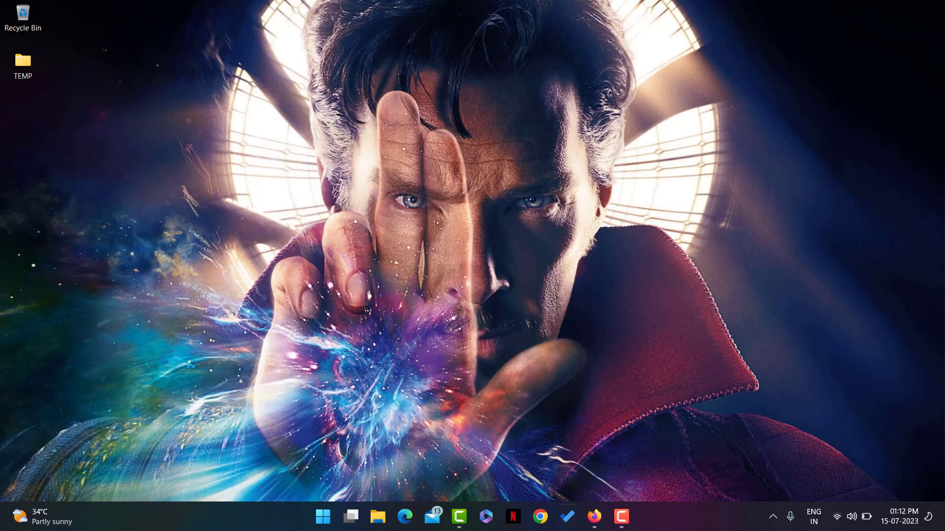
# - Bring the Firefox window with the Endless Learning YouTube channel page to the front
pyautogui.click(595, 526)
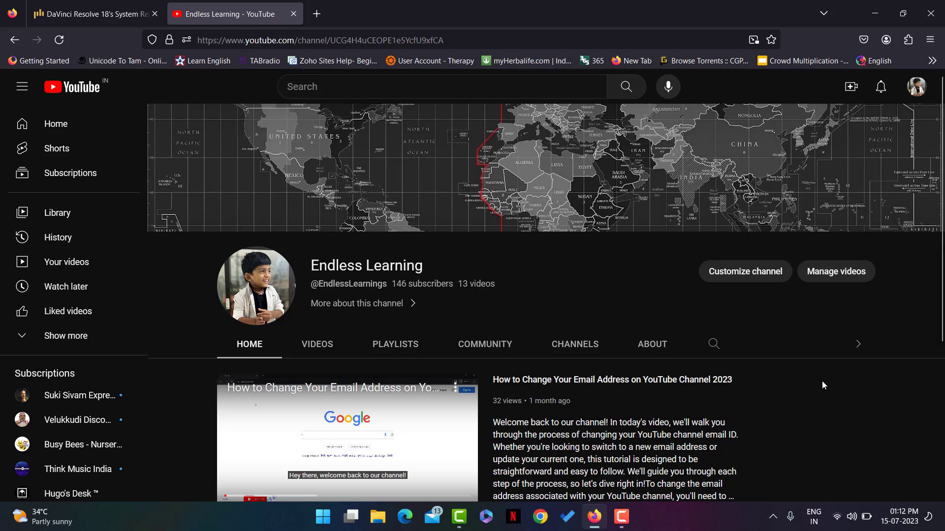
# - Switch to the DaVinci Resolve 18 system requirements article and snip the Mac requirements section
pyautogui.click(89, 14)
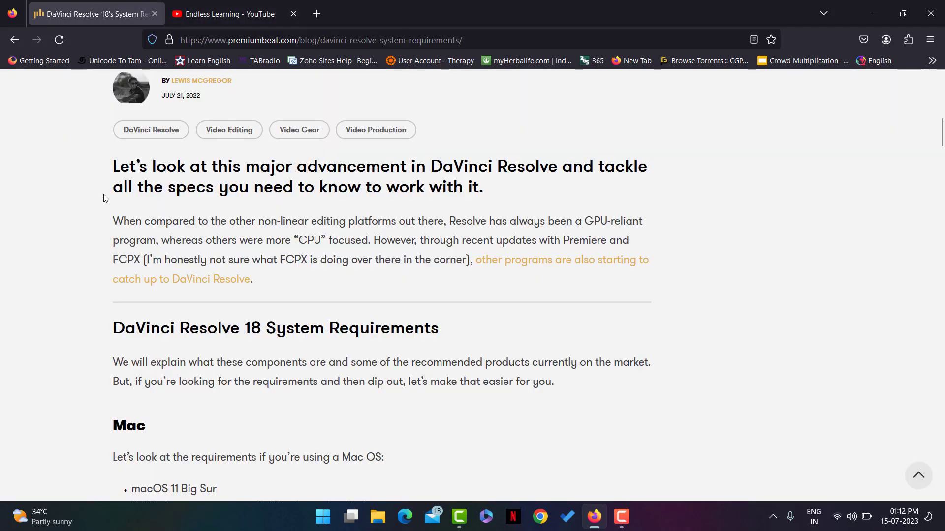
pyautogui.scroll(-5, 196, 323)
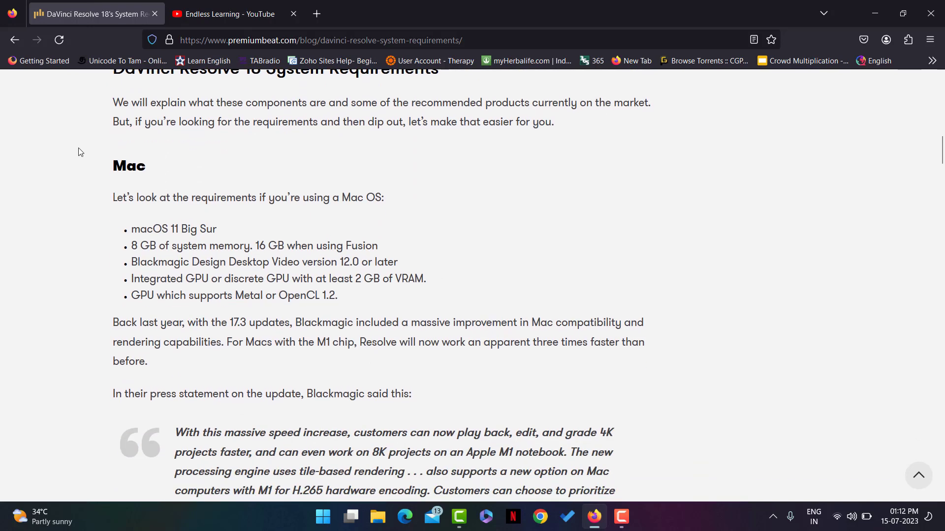
pyautogui.press('Print')
pyautogui.moveTo(73, 146)
pyautogui.mouseDown()
pyautogui.moveTo(615, 353)
pyautogui.moveTo(659, 385)
pyautogui.mouseUp()
# - Scroll down through the Windows and Linux requirement lists
pyautogui.scroll(-6, 749, 255)
pyautogui.scroll(-2, 751, 258)
pyautogui.scroll(-1, 751, 259)
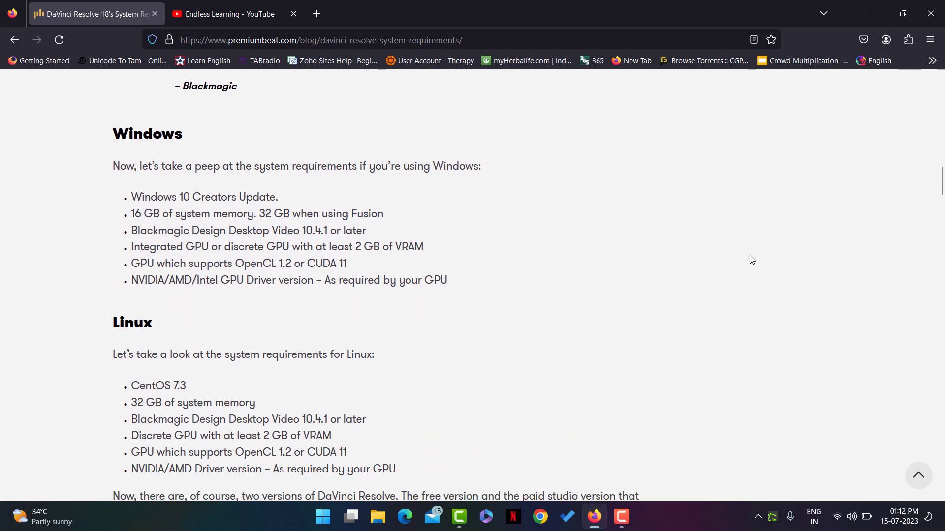
pyautogui.scroll(-1, 751, 260)
pyautogui.scroll(-2, 751, 260)
pyautogui.scroll(-2, 751, 260)
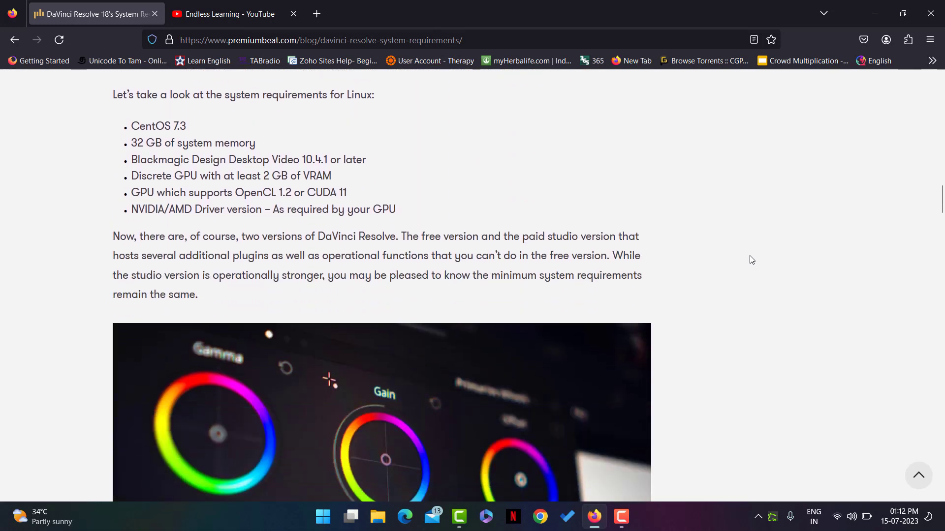
pyautogui.scroll(-2, 752, 260)
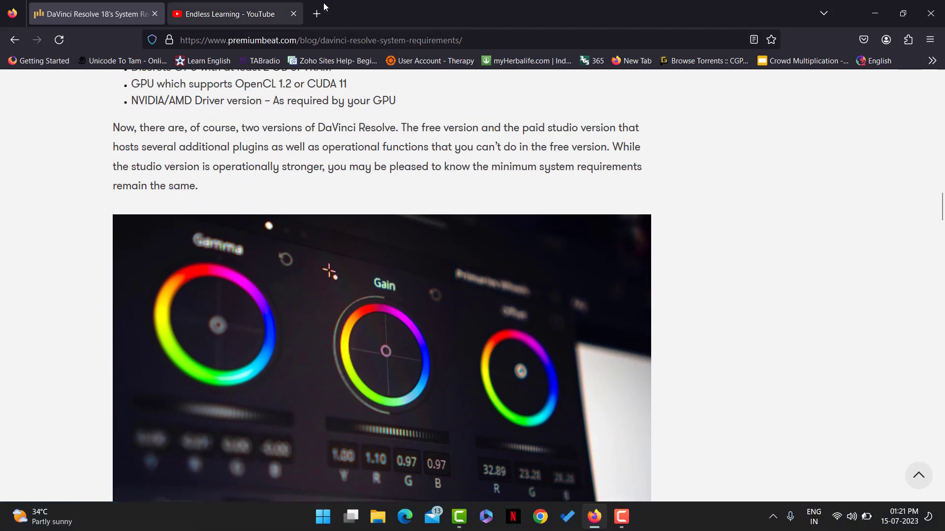
# - Open the Blackmagic Design website in a new tab and browse its home page
pyautogui.click(317, 14)
pyautogui.click(733, 293)
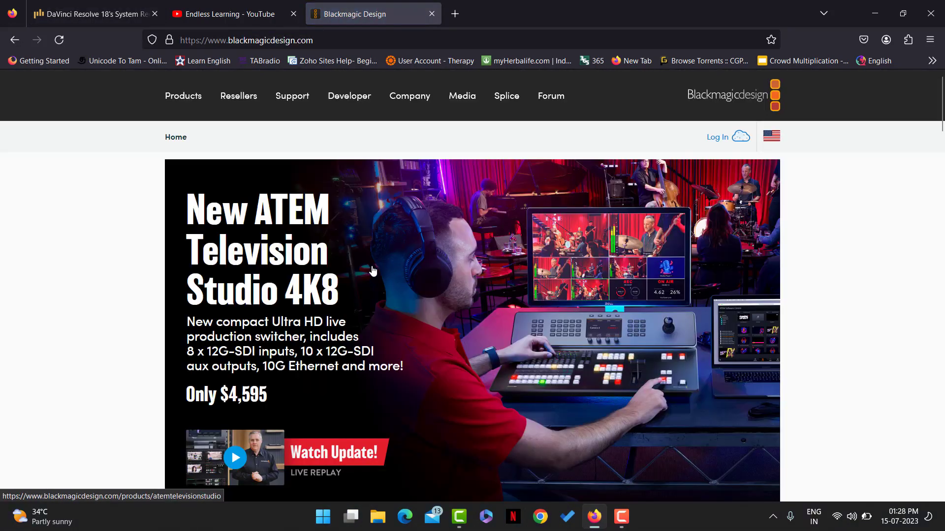
pyautogui.scroll(-8, 372, 271)
pyautogui.scroll(-2, 374, 276)
pyautogui.scroll(-4, 379, 284)
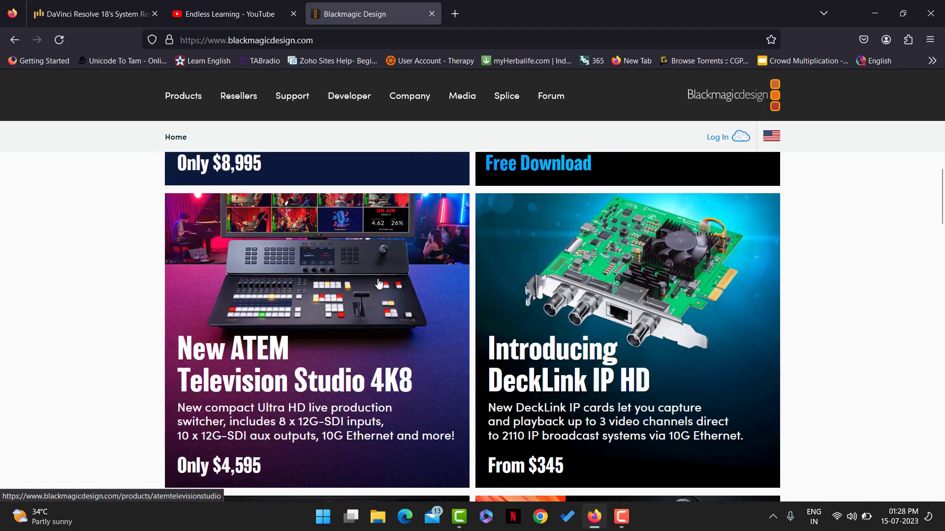
pyautogui.scroll(-6, 378, 284)
pyautogui.scroll(3, 296, 315)
pyautogui.scroll(6, 249, 333)
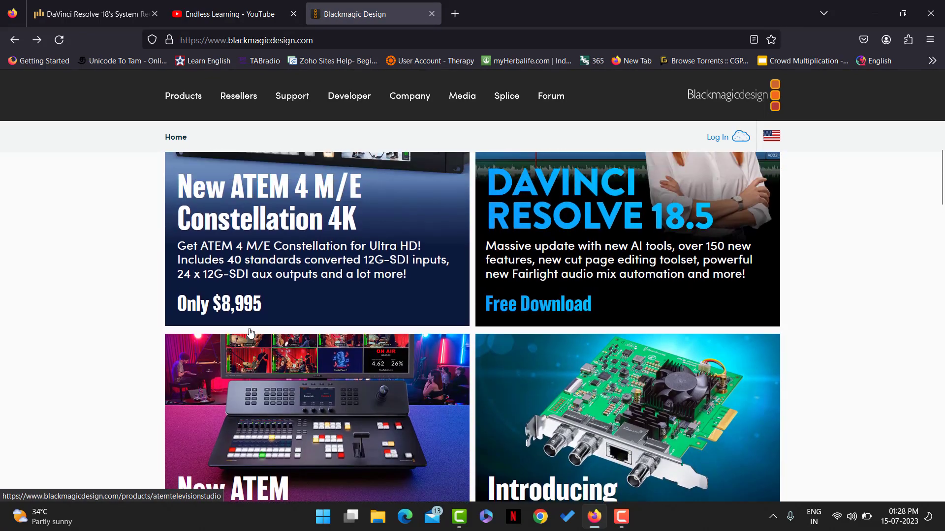
pyautogui.scroll(3, 250, 333)
pyautogui.scroll(2, 295, 344)
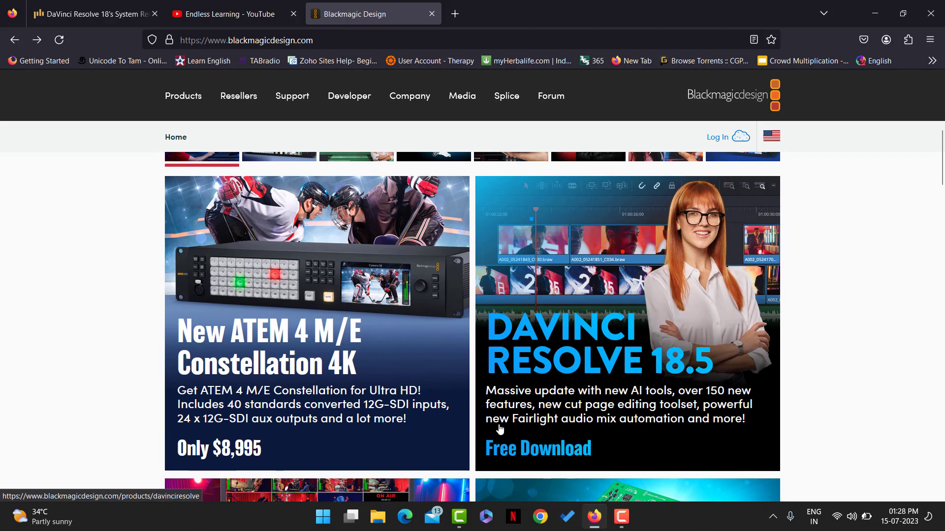
# - Go to the DaVinci Resolve product page and scroll to the download options
pyautogui.click(521, 441)
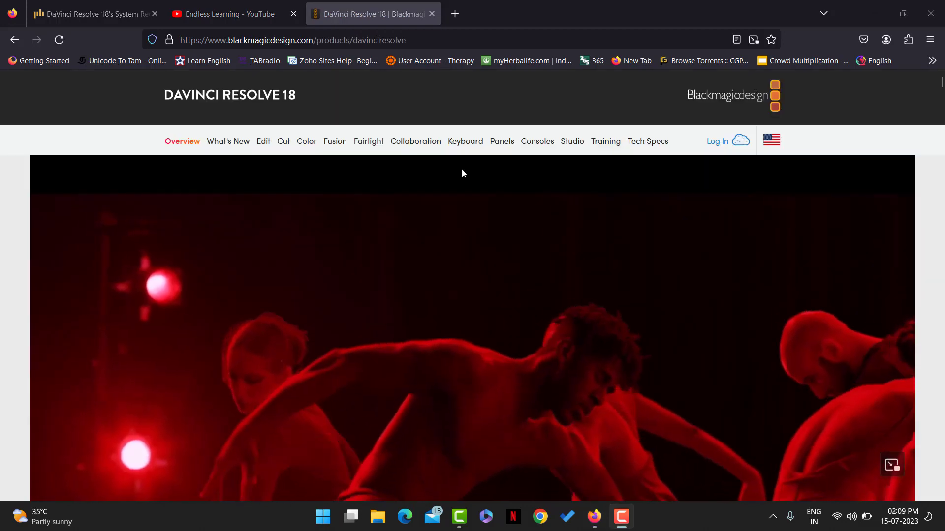
pyautogui.scroll(-5, 461, 170)
pyautogui.scroll(-2, 462, 170)
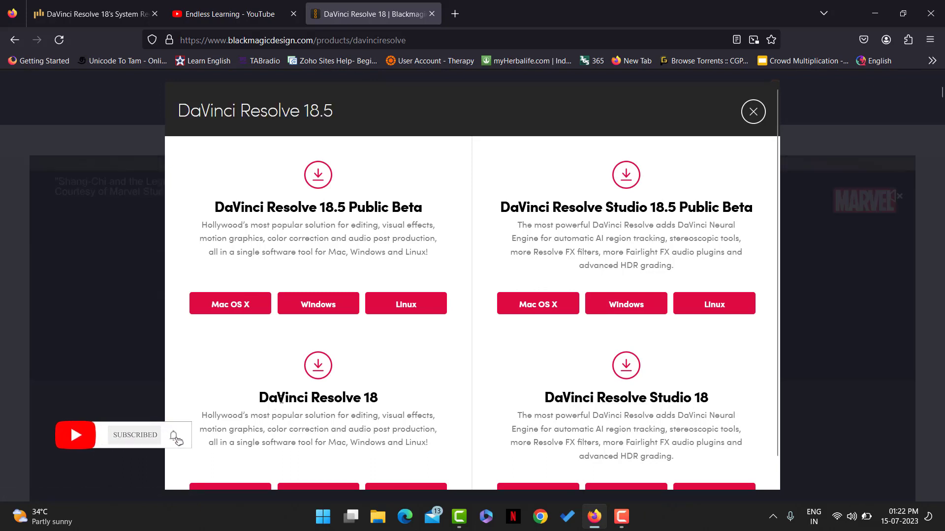
pyautogui.scroll(-1, 465, 386)
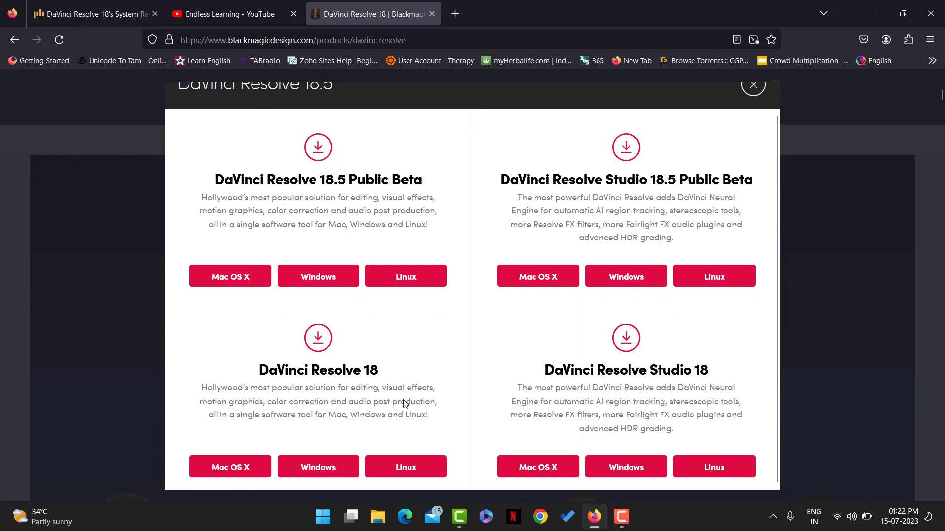
# - Choose the Windows download of DaVinci Resolve 18 and enter the name and company fields
pyautogui.click(338, 473)
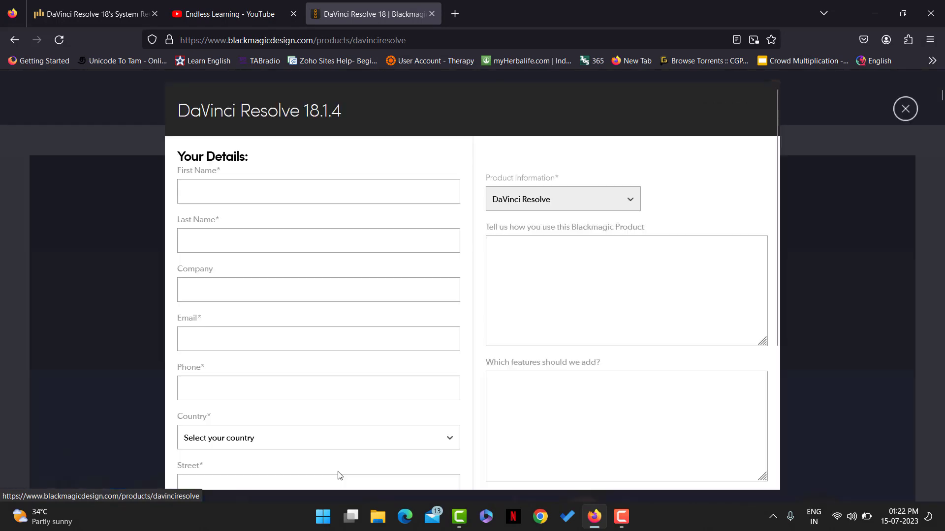
pyautogui.write('earning')
pyautogui.press('Tab')
pyautogui.write('Youtube')
pyautogui.press('Tab')
pyautogui.write('Endless Learning')
pyautogui.press('Tab')
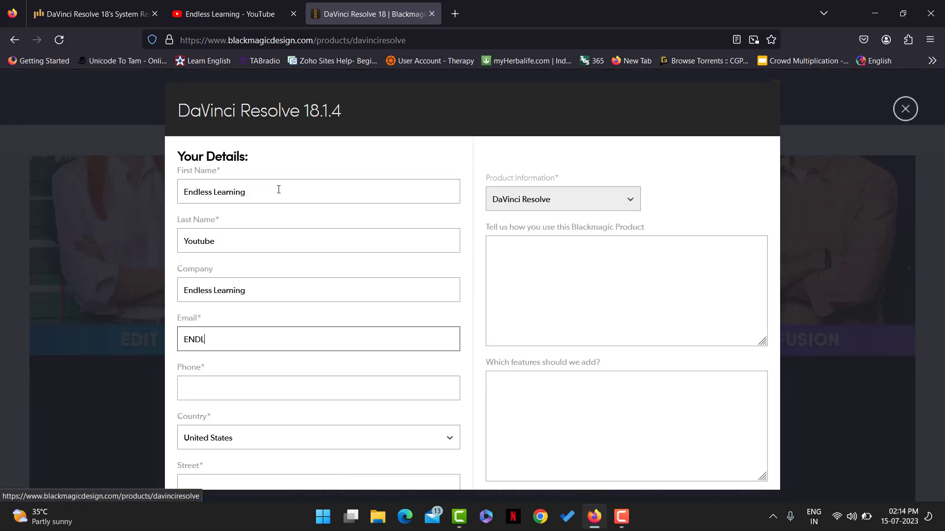
# - Fill in the email, phone and address fields, then submit Register & Download
pyautogui.press('Tab')
pyautogui.write('0000000000sdfsd')
pyautogui.hotkey('ctrl', 'a')
pyautogui.write('Tamil')
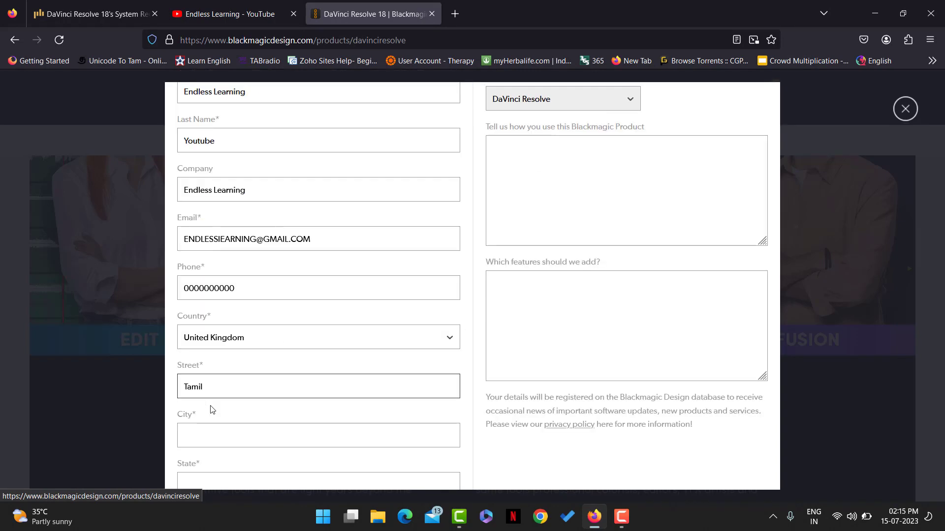
pyautogui.write('nadu\tchennai\ttamilnadu\t2015218')
pyautogui.click(749, 472)
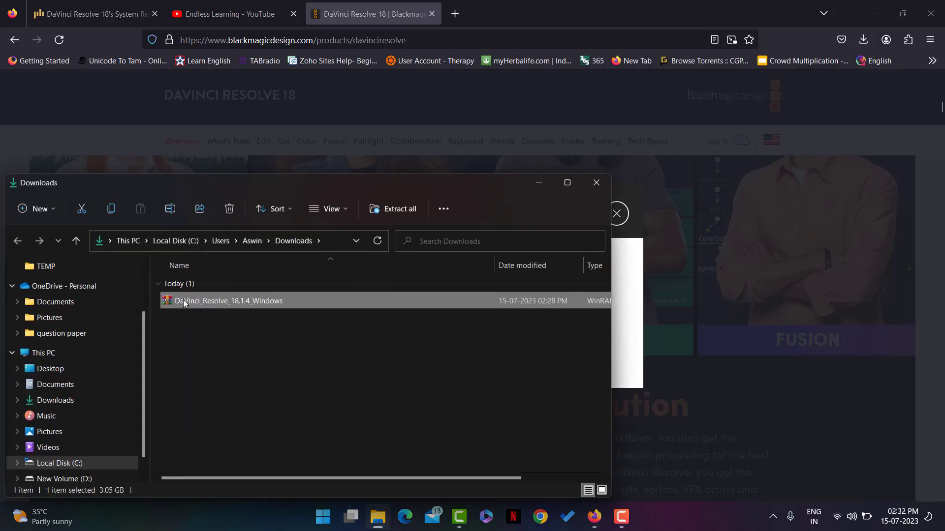
# - Extract the downloaded zip into a DaVinci_Resolve_18.1.4_Windows folder and launch its installer
pyautogui.rightClick(185, 302)
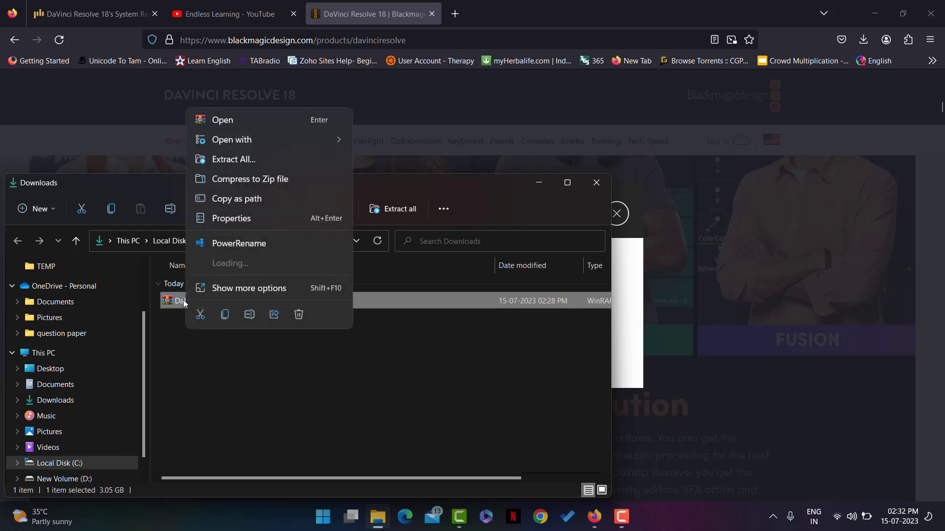
pyautogui.click(276, 157)
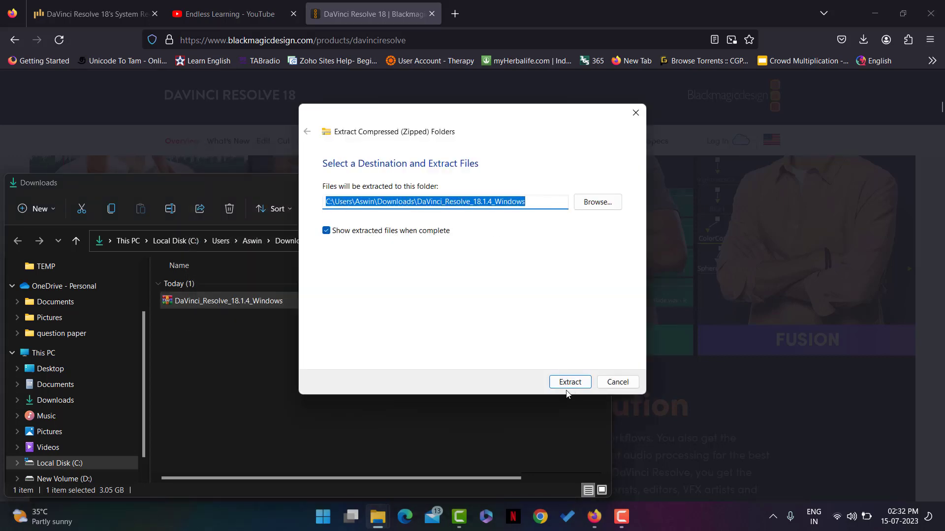
pyautogui.click(568, 384)
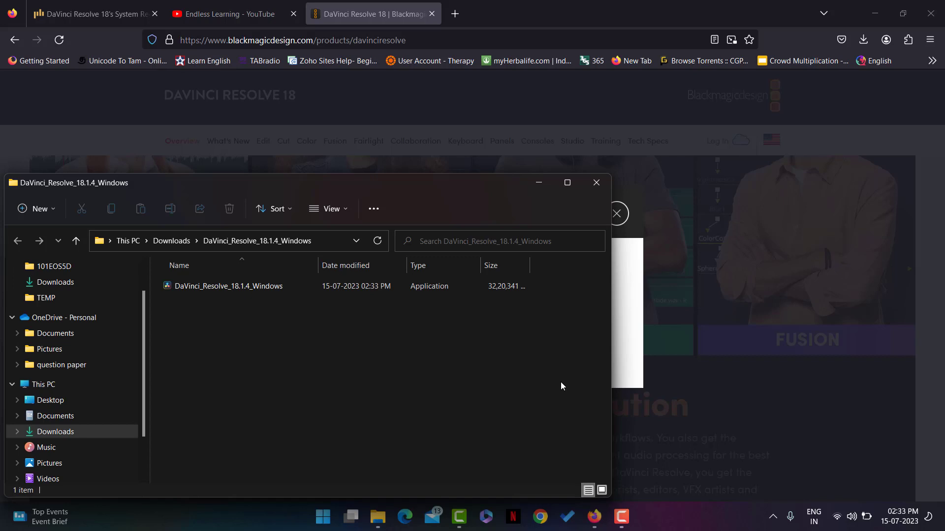
pyautogui.click(248, 290)
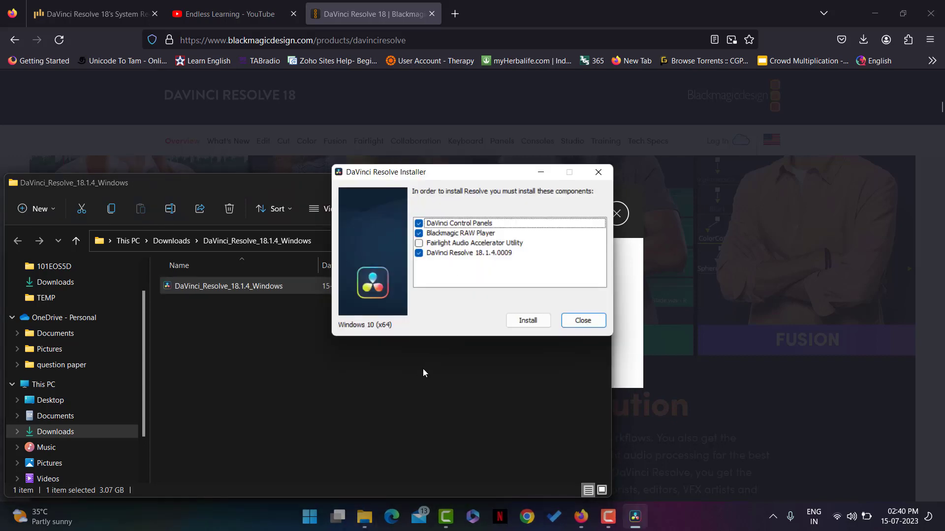
# - Install DaVinci Resolve 18.1.4 to the default folder, accepting the license agreement
pyautogui.click(527, 321)
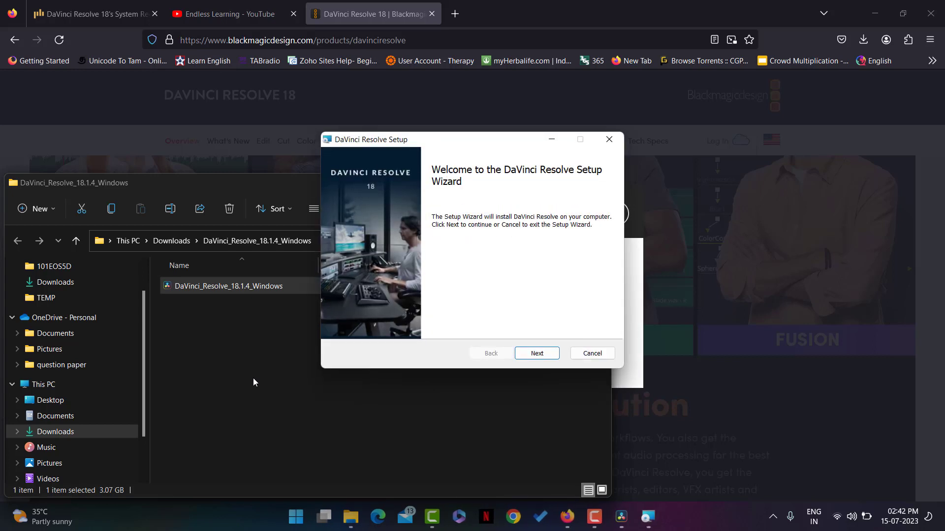
pyautogui.click(526, 353)
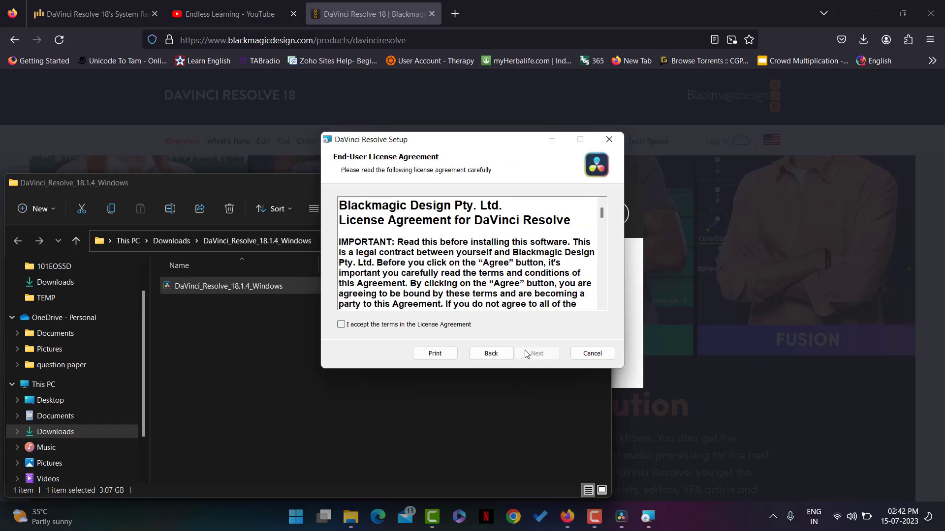
pyautogui.click(356, 326)
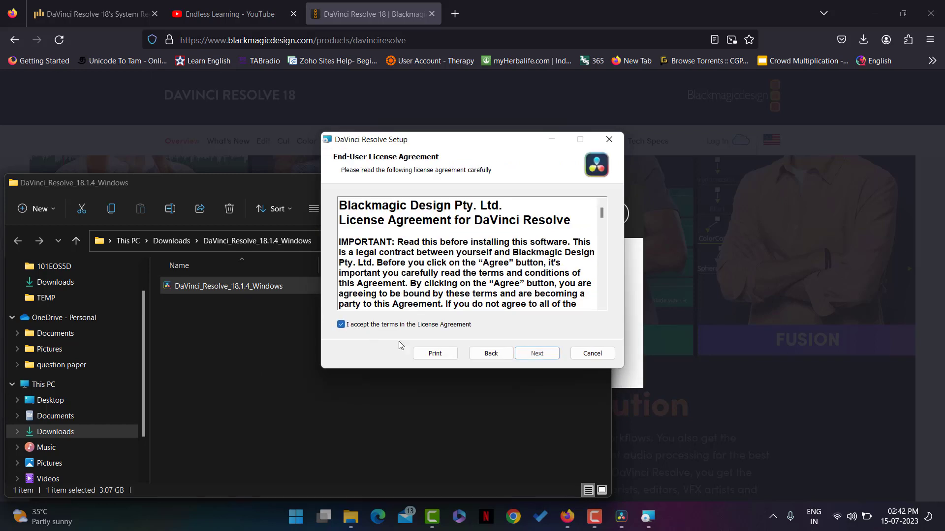
pyautogui.click(537, 354)
pyautogui.click(541, 356)
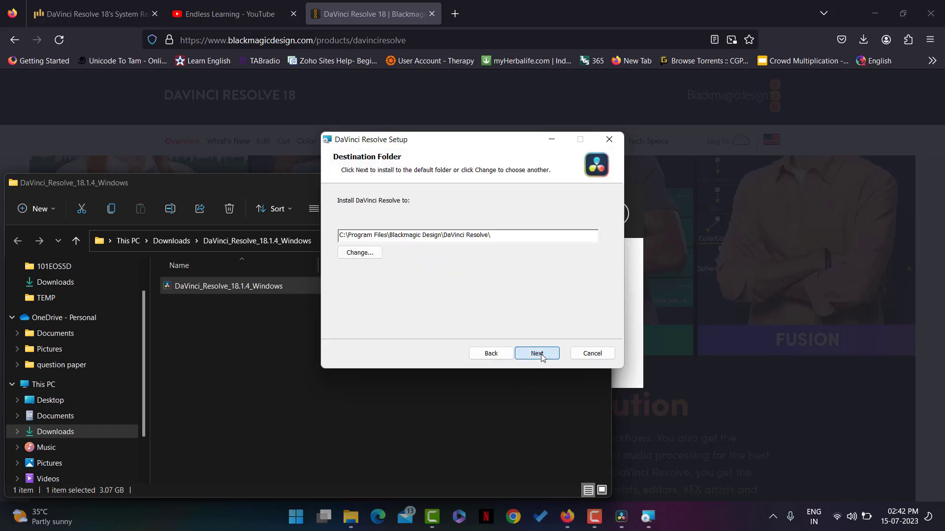
pyautogui.click(543, 358)
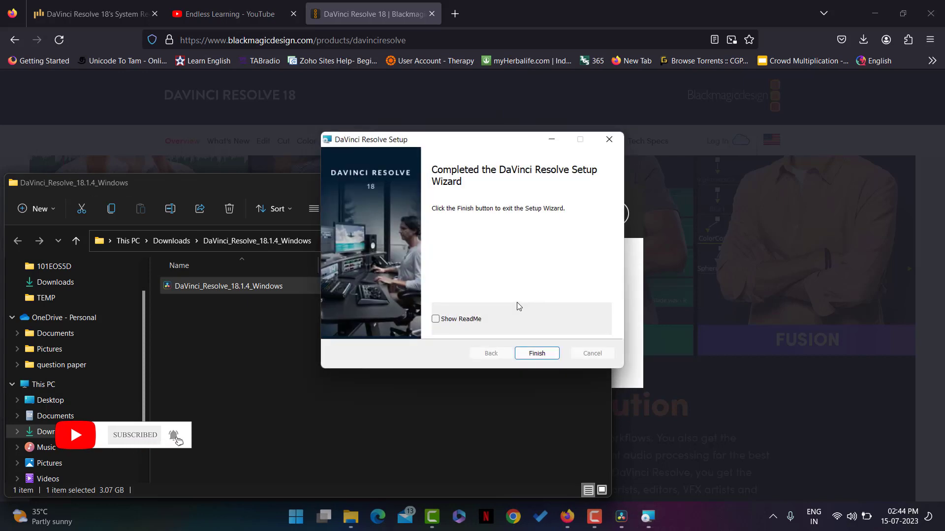
pyautogui.click(528, 349)
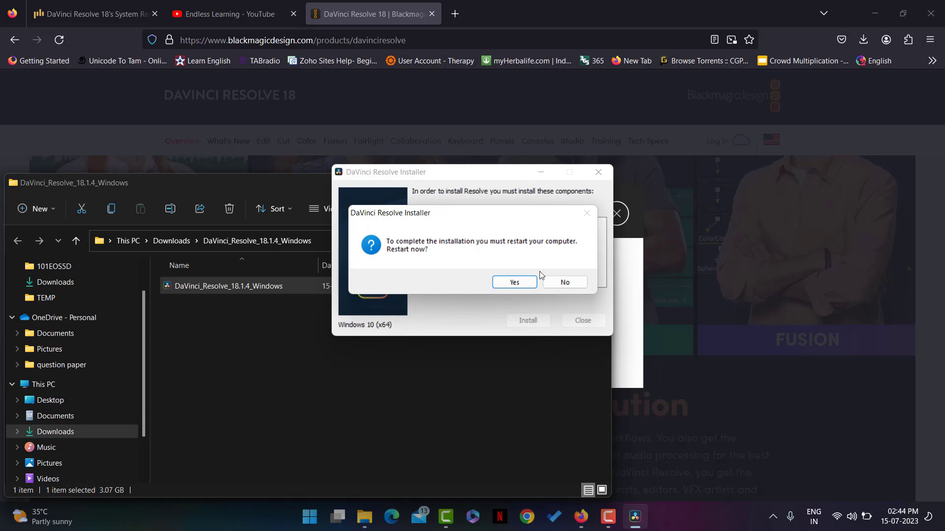
# - Decline the restart, dismiss the completion message, and view the Desktop folder
pyautogui.click(562, 283)
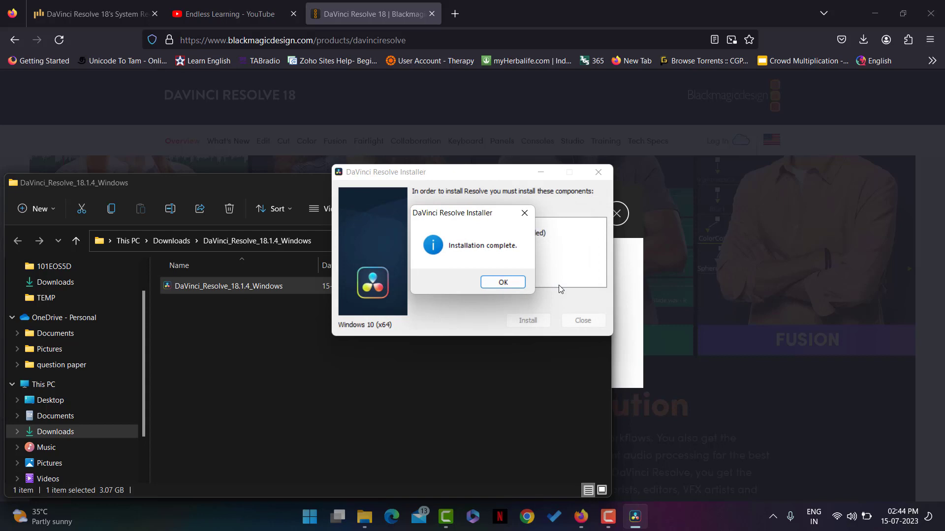
pyautogui.click(503, 283)
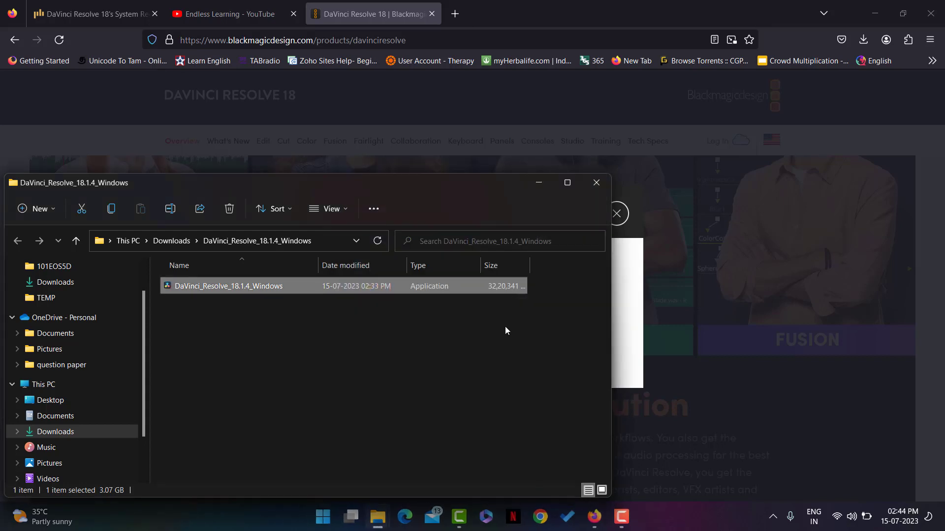
pyautogui.click(63, 401)
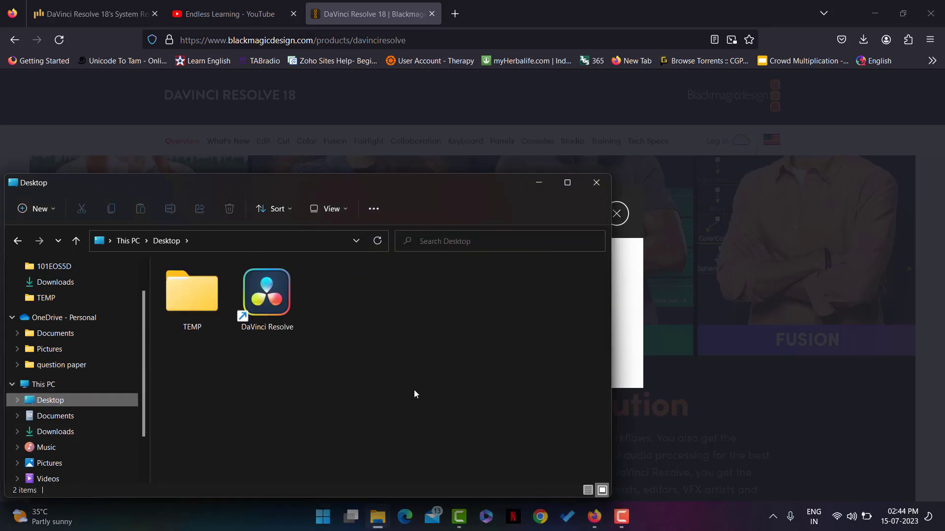
# - Launch DaVinci Resolve, finish first-run setup, allow firewall access, and upgrade the Local Database
pyautogui.doubleClick(275, 292)
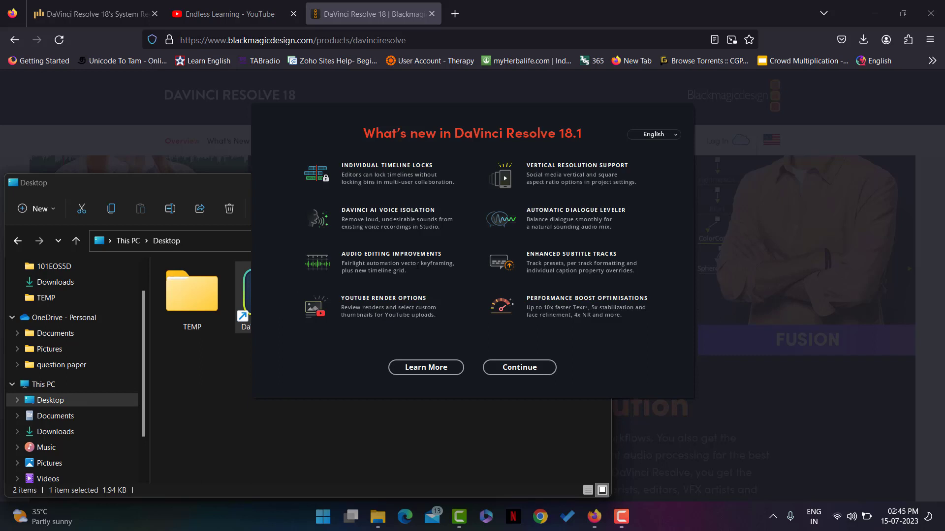
pyautogui.click(537, 375)
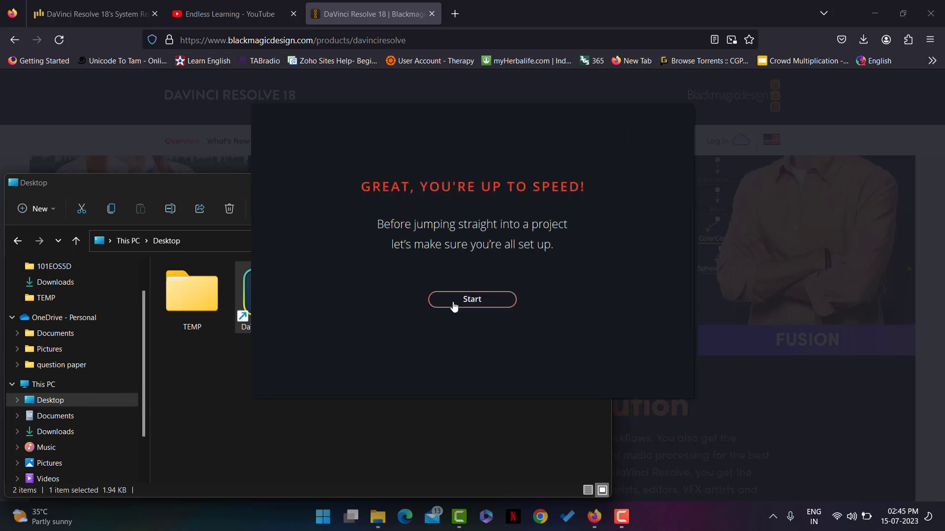
pyautogui.click(472, 301)
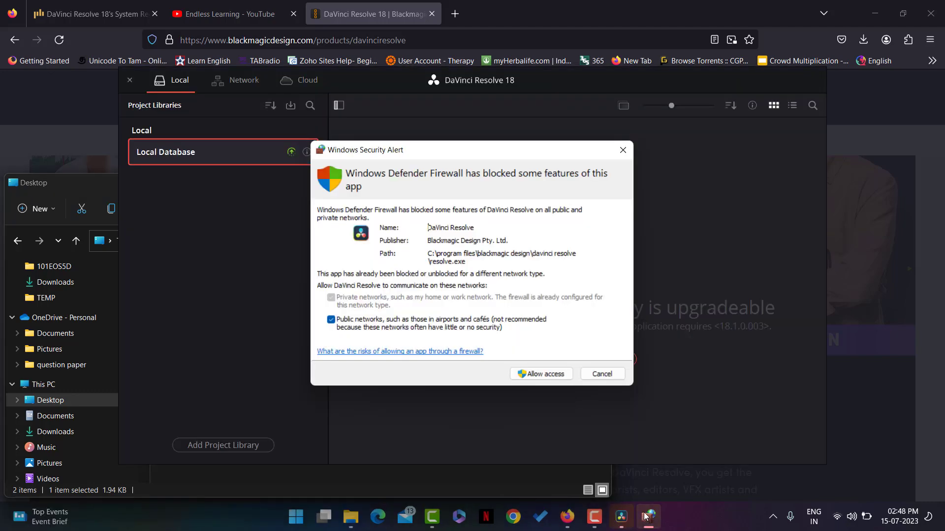
pyautogui.click(541, 373)
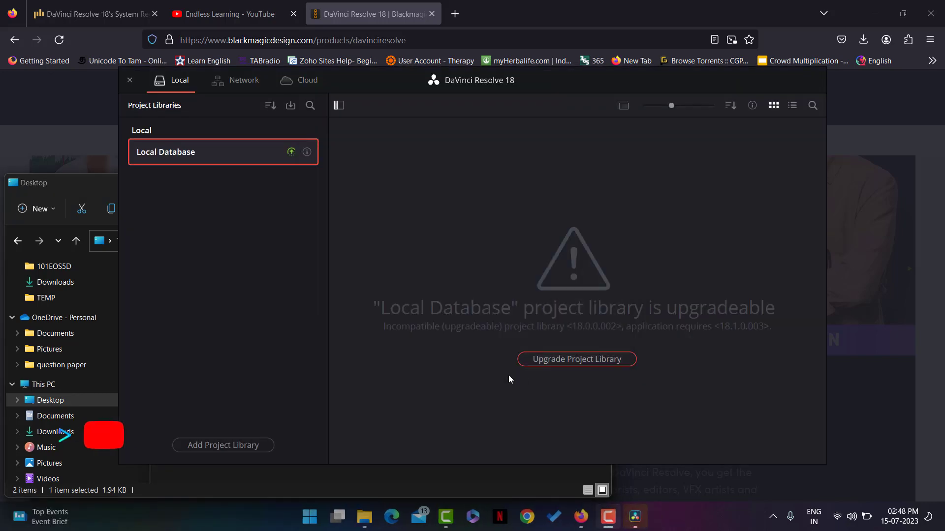
pyautogui.click(546, 359)
# - Create a new project named 'New'
pyautogui.click(687, 447)
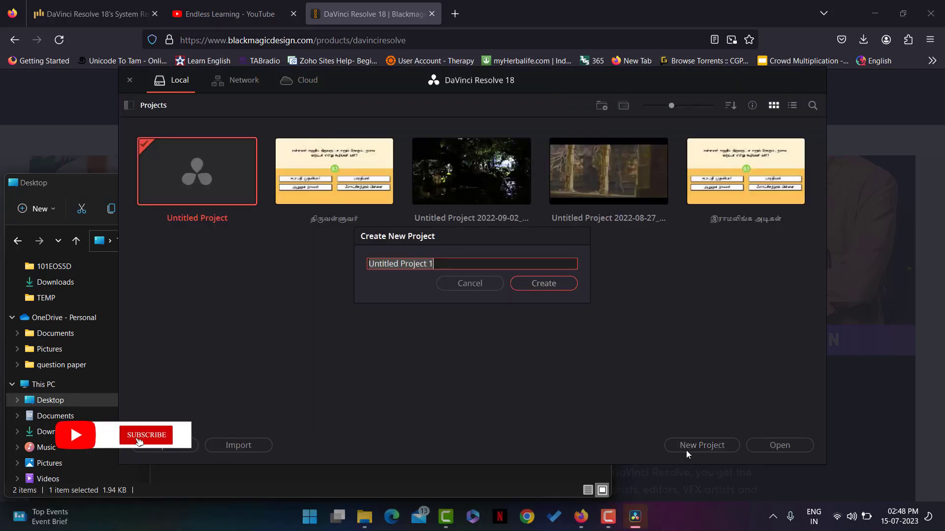
pyautogui.write('New')
pyautogui.press('Return')
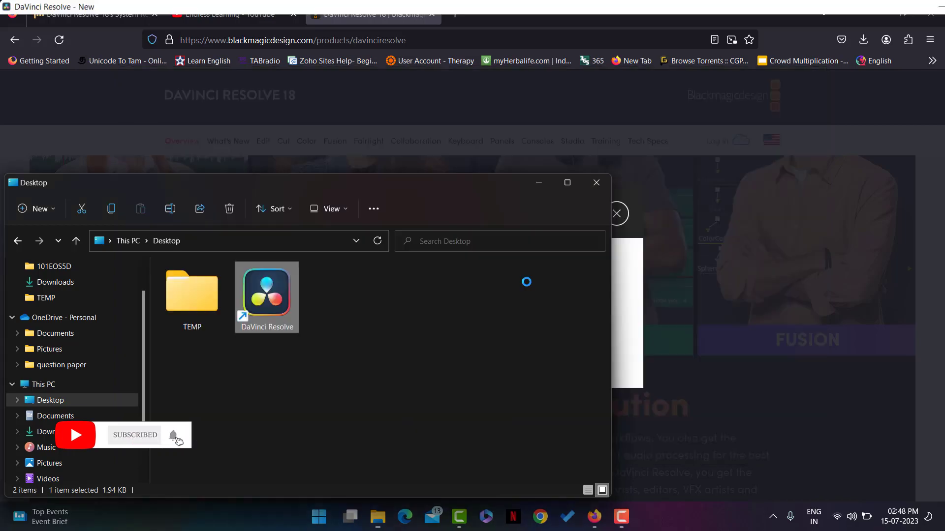